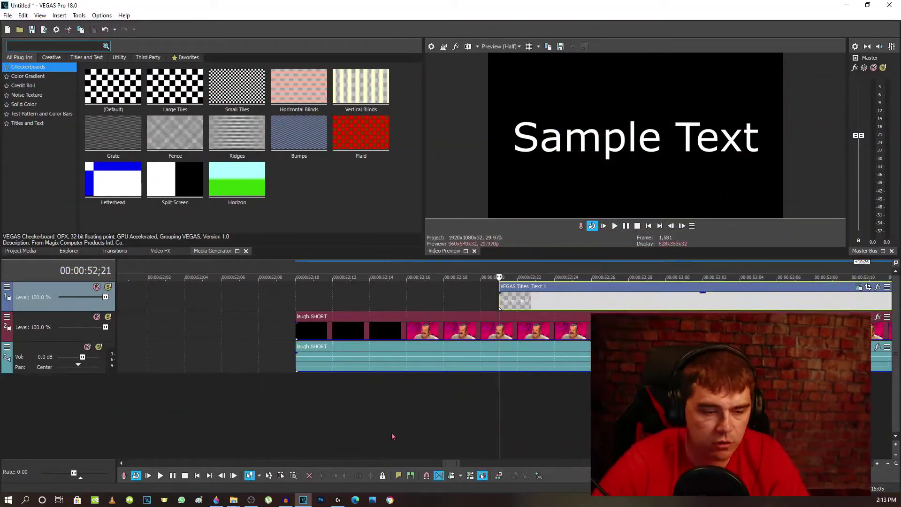
# Step: Drag the laugh.SHORT clip so it starts at the same point as the title
pyautogui.moveTo(585, 348); pyautogui.dragTo(789, 348)
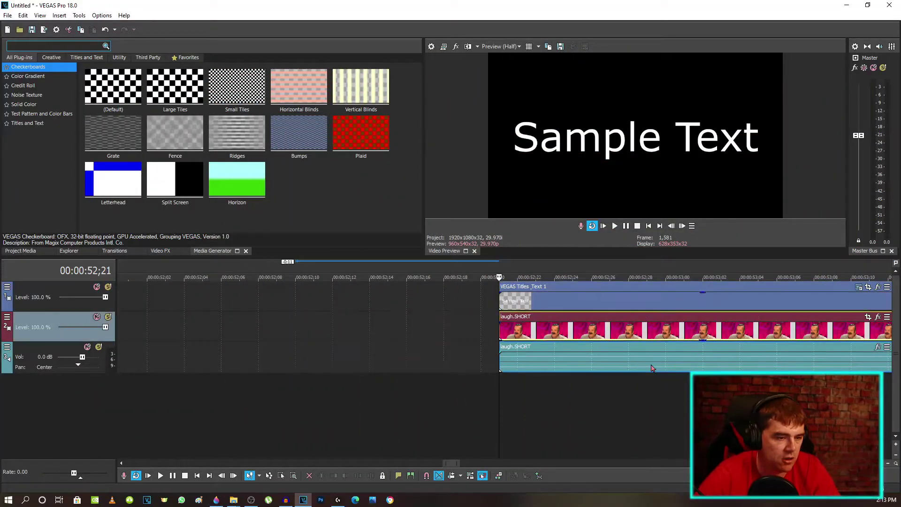
pyautogui.scroll(-3, 631, 306)
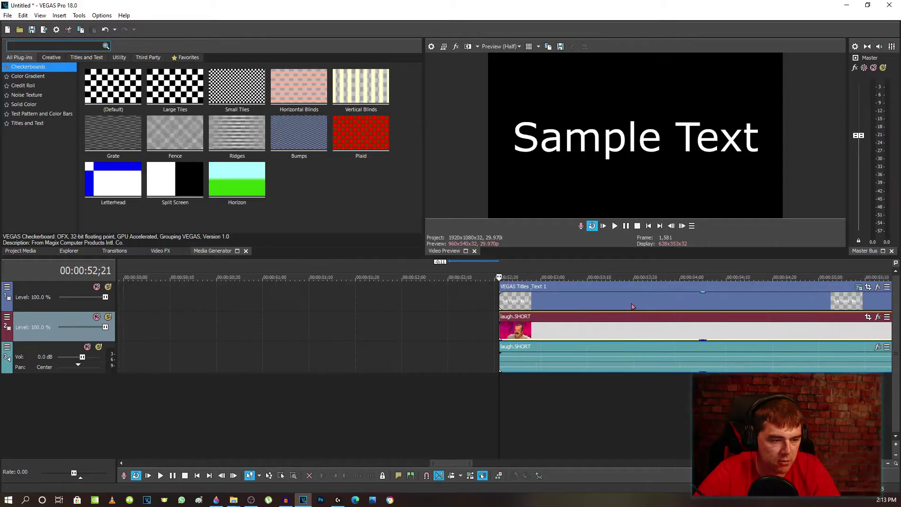
pyautogui.scroll(-2, 631, 306)
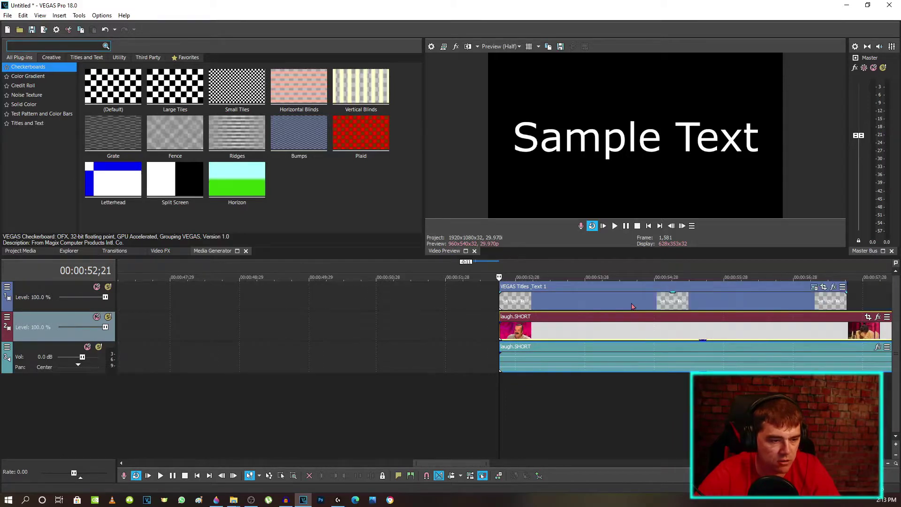
# Step: Insert a text media event on track 1, delete it, and select the Sample Text title
pyautogui.click(372, 298)
pyautogui.rightClick(378, 294)
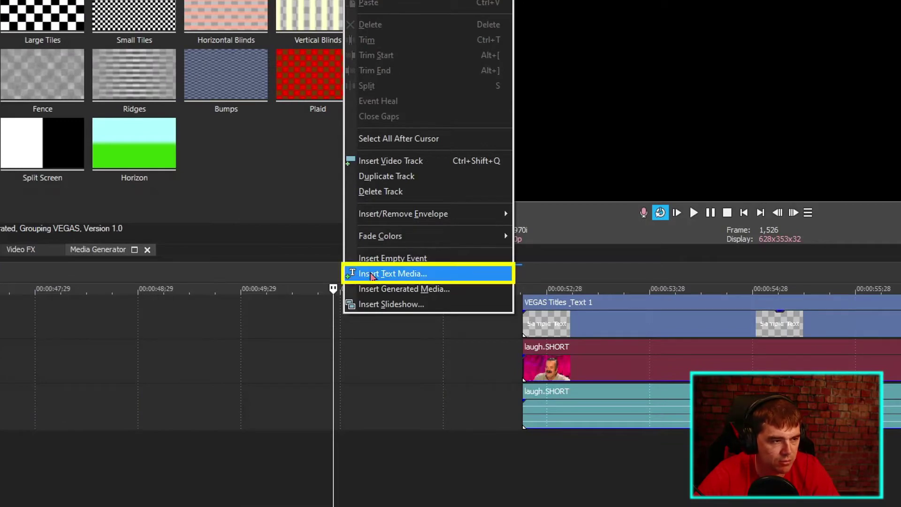
pyautogui.click(372, 274)
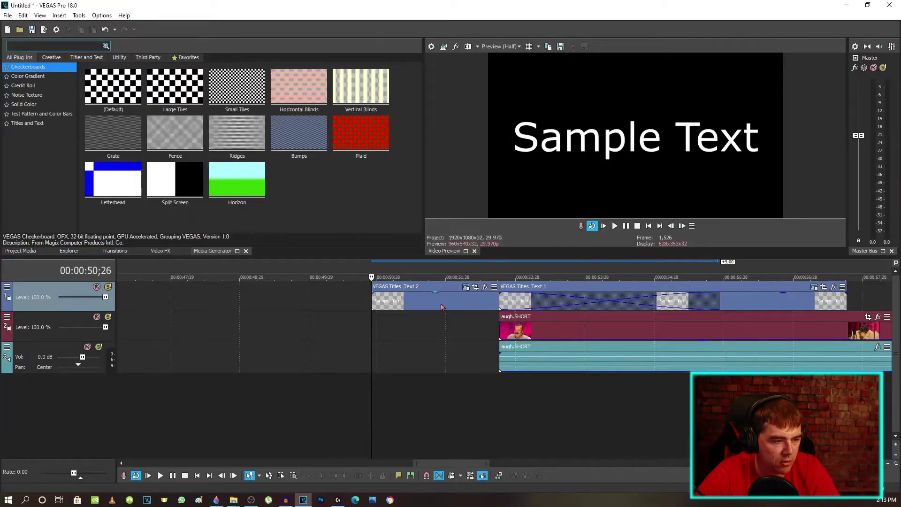
pyautogui.rightClick(441, 306)
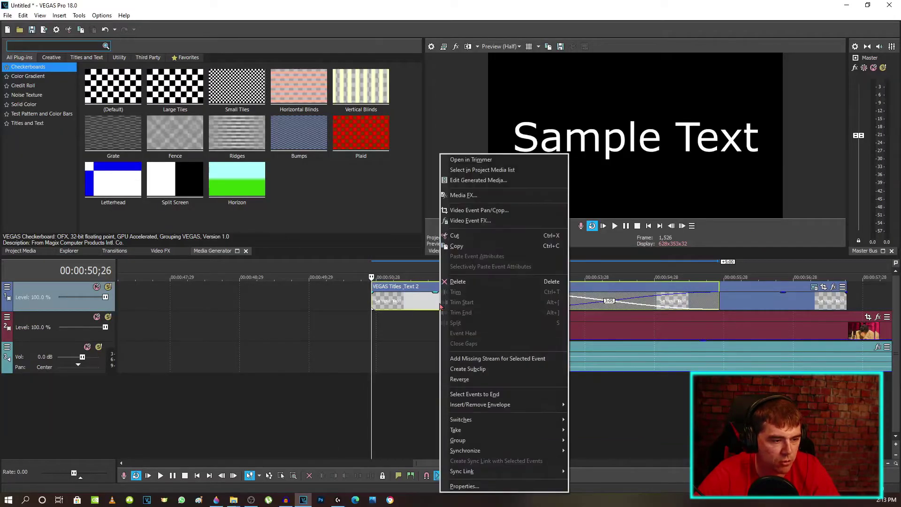
pyautogui.click(458, 284)
pyautogui.click(499, 302)
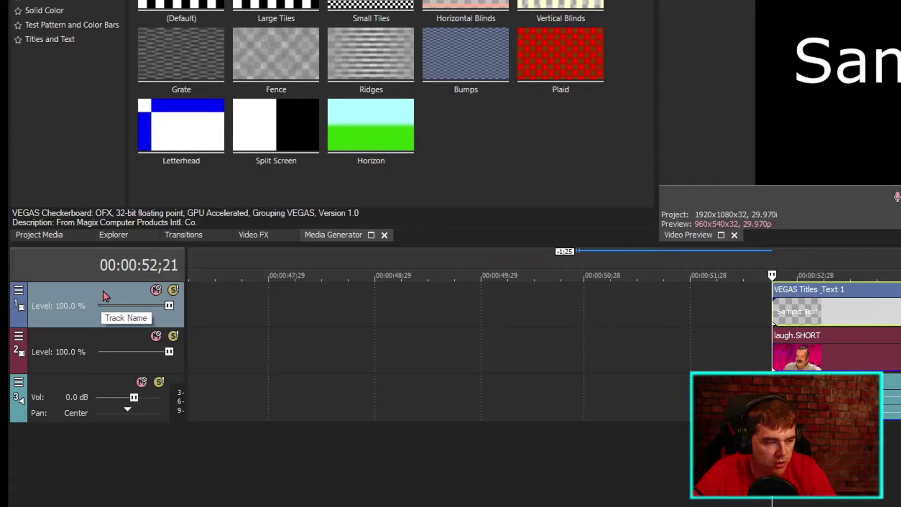
# Step: Open Track Motion for track 1, then move and enlarge the window
pyautogui.click(19, 291)
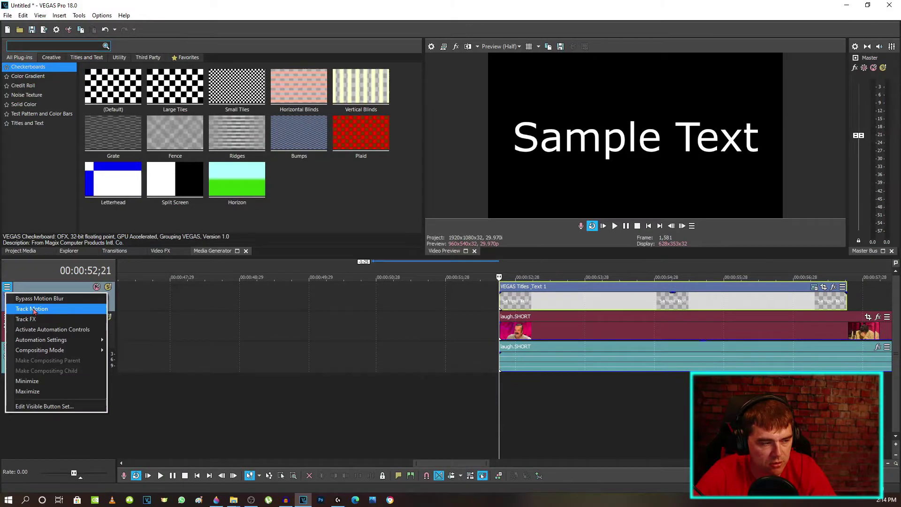
pyautogui.click(32, 309)
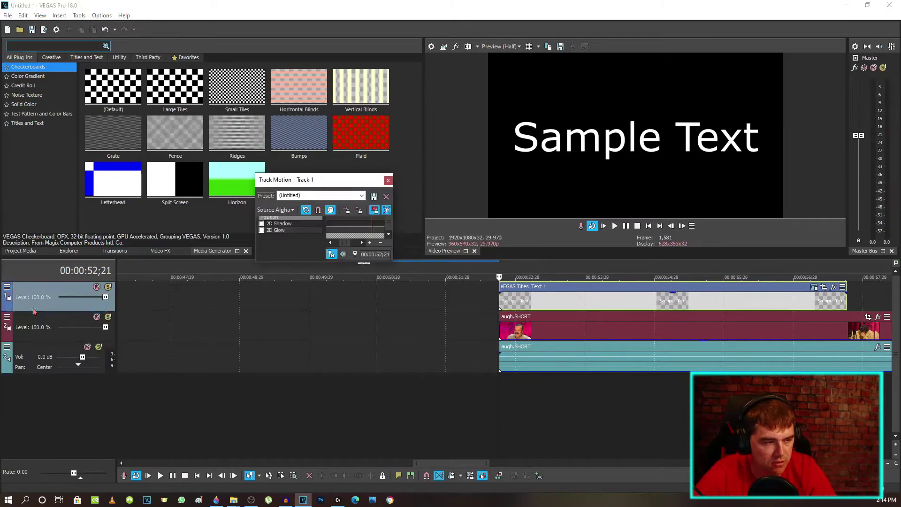
pyautogui.moveTo(338, 182); pyautogui.dragTo(94, 45)
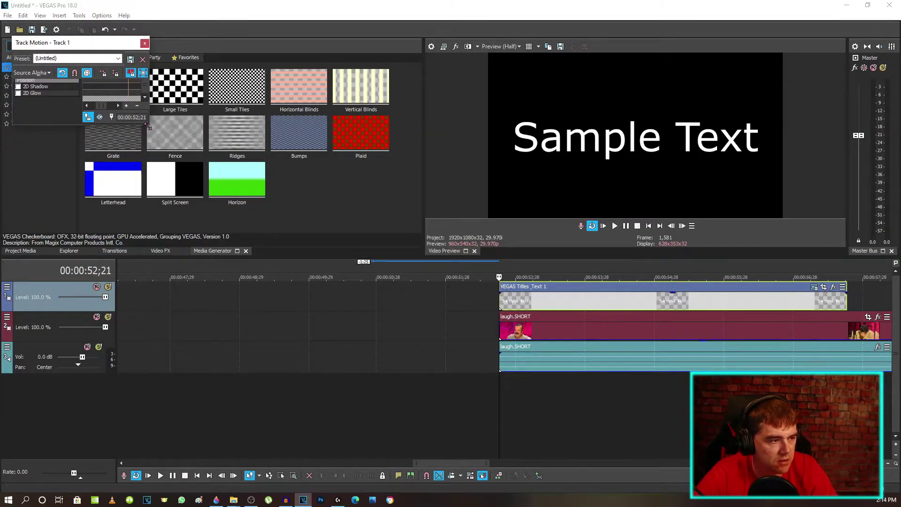
pyautogui.moveTo(147, 126); pyautogui.dragTo(490, 442)
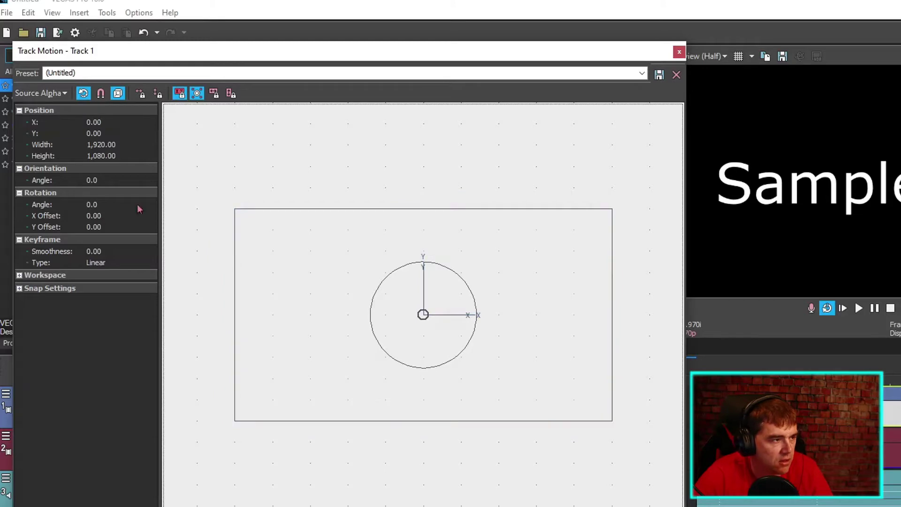
pyautogui.click(61, 93)
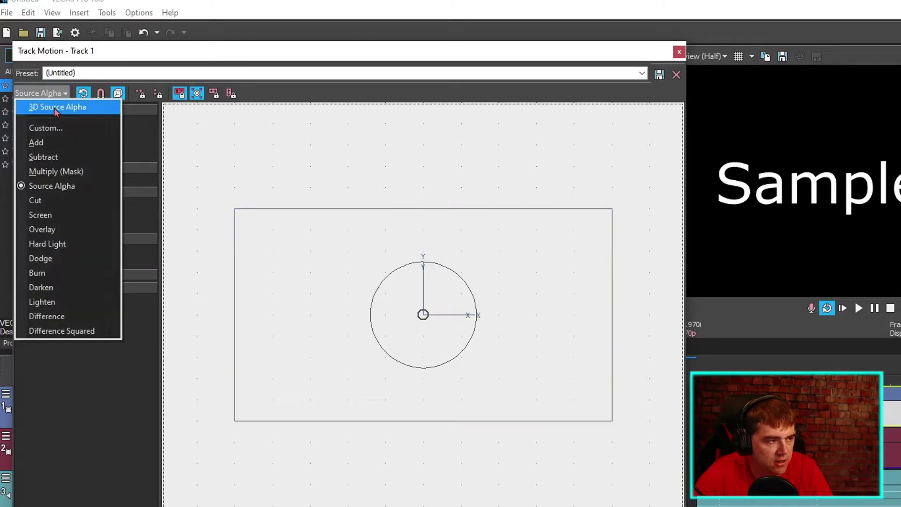
# Step: Set 3D Source Alpha compositing and nudge the frame to X 68.11, Y -223.78
pyautogui.click(59, 108)
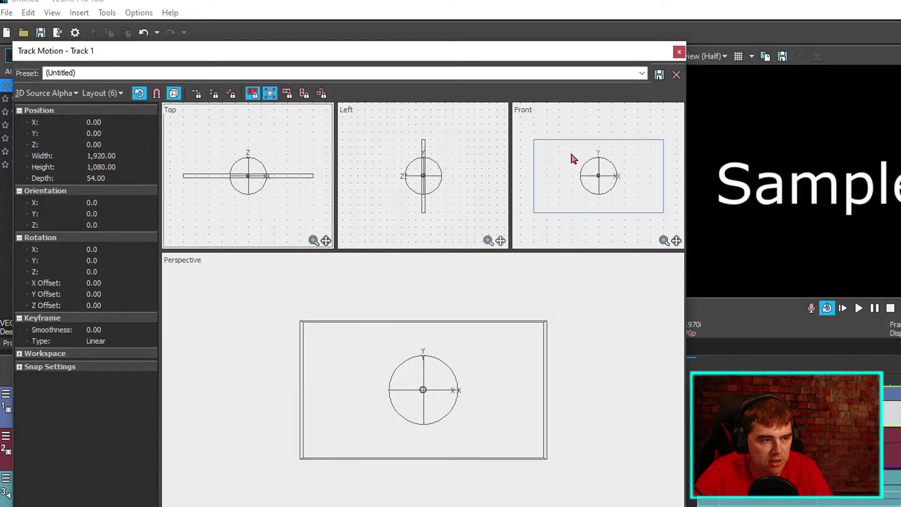
pyautogui.moveTo(572, 155)
pyautogui.mouseDown()
pyautogui.moveTo(563, 181)
pyautogui.moveTo(554, 135)
pyautogui.moveTo(561, 119)
pyautogui.moveTo(567, 170)
pyautogui.mouseUp()
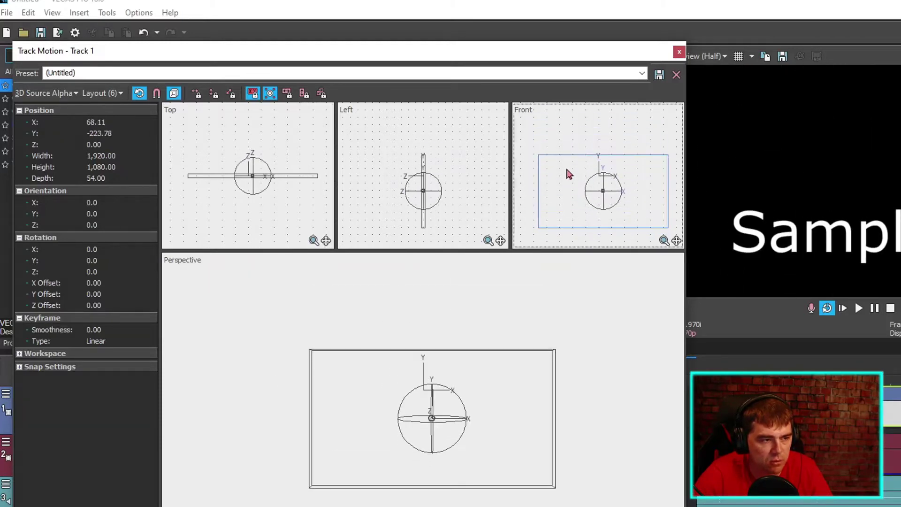
pyautogui.hotkey('ctrl', 'z')
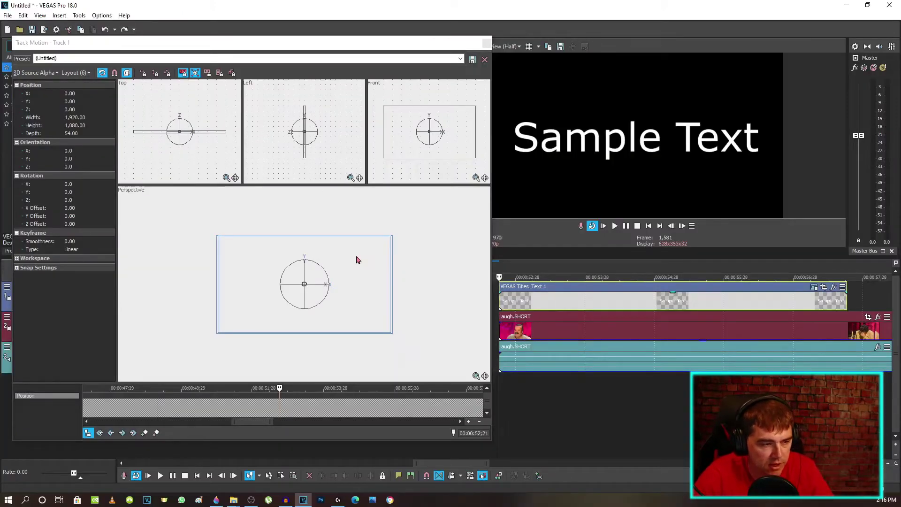
pyautogui.scroll(1, 336, 302)
pyautogui.scroll(-3, 336, 302)
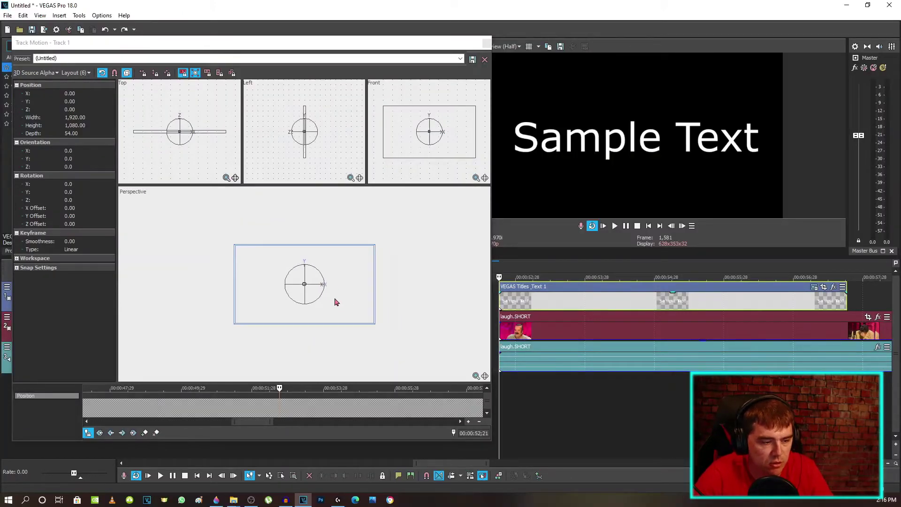
pyautogui.scroll(5, 336, 301)
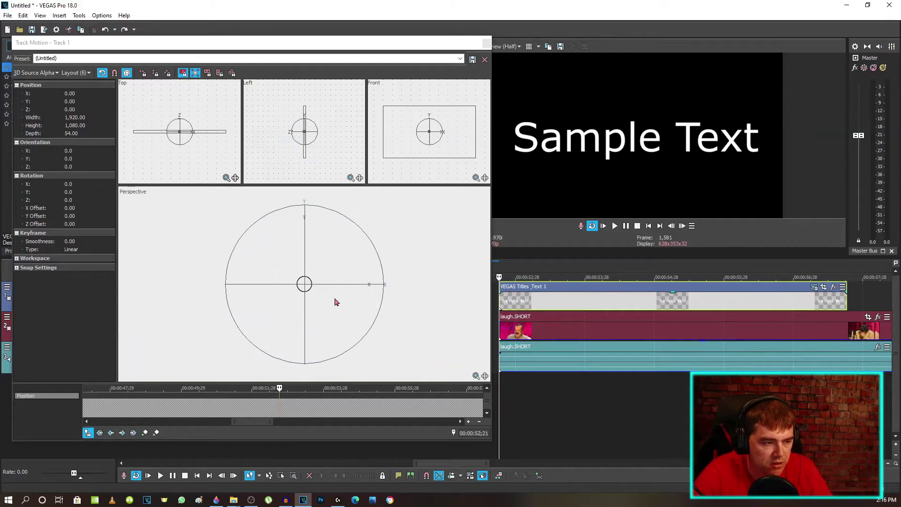
pyautogui.scroll(-5, 336, 301)
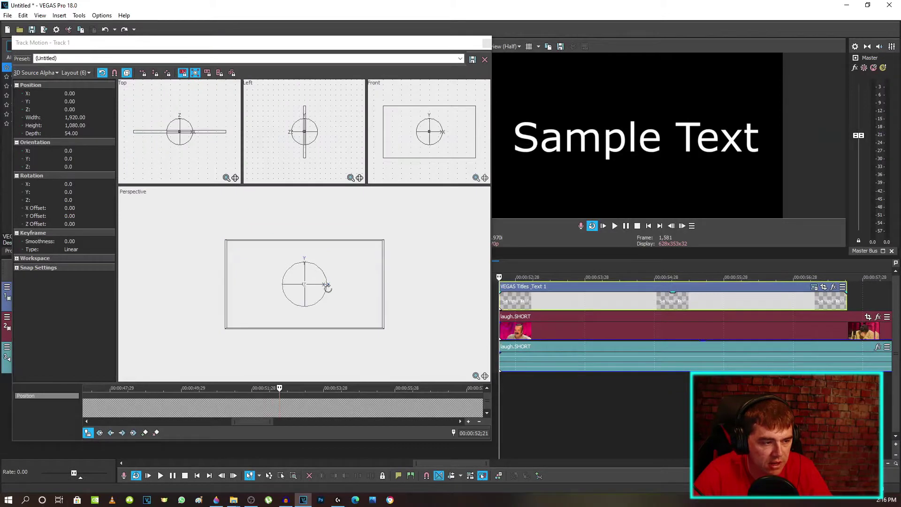
pyautogui.scroll(4, 408, 316)
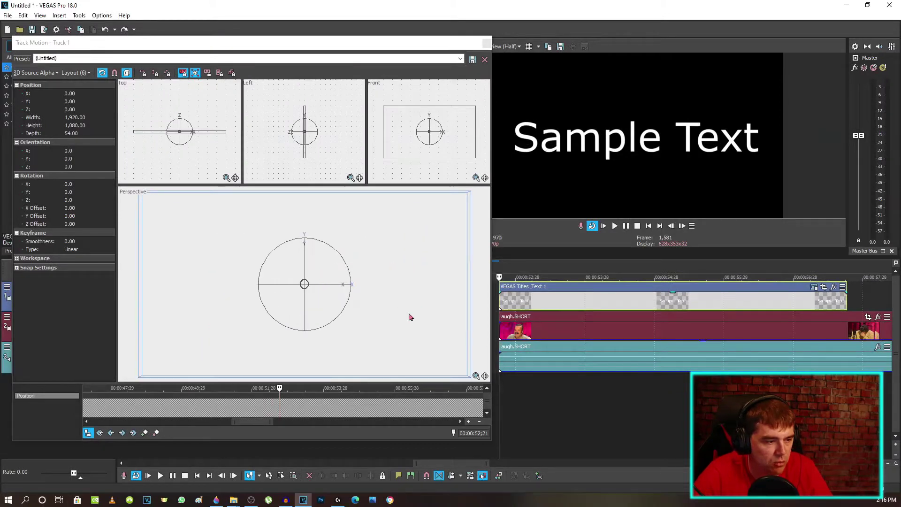
pyautogui.scroll(-6, 409, 318)
pyautogui.scroll(5, 421, 338)
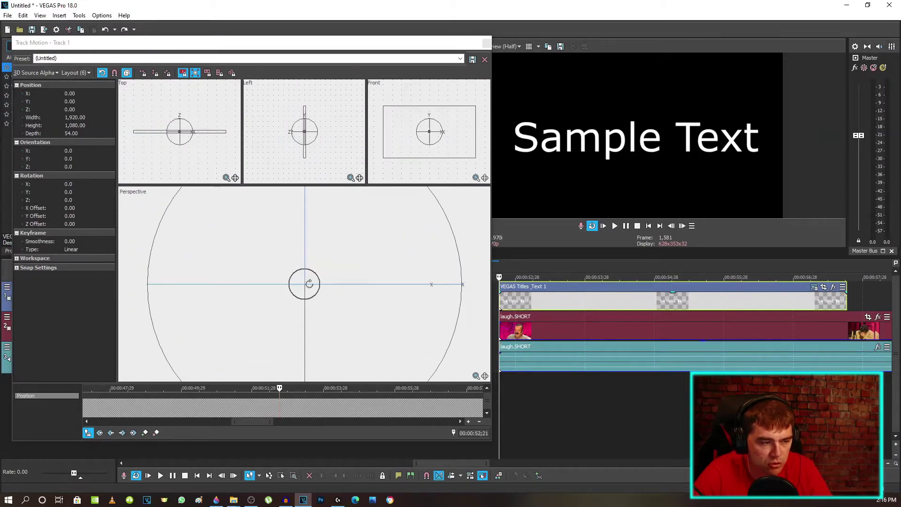
pyautogui.scroll(-6, 309, 284)
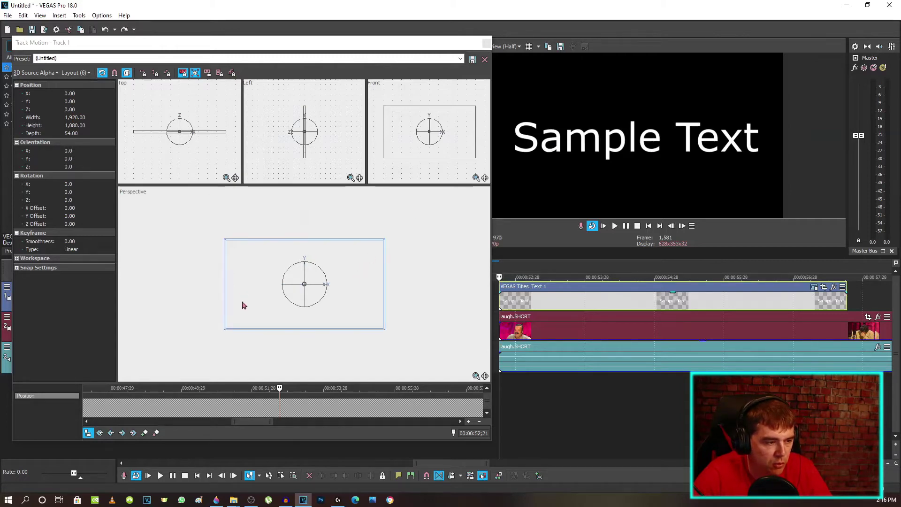
# Step: Drag the title frame to X -734.81, Y 474.80 and play back the result
pyautogui.moveTo(358, 268); pyautogui.dragTo(368, 304)
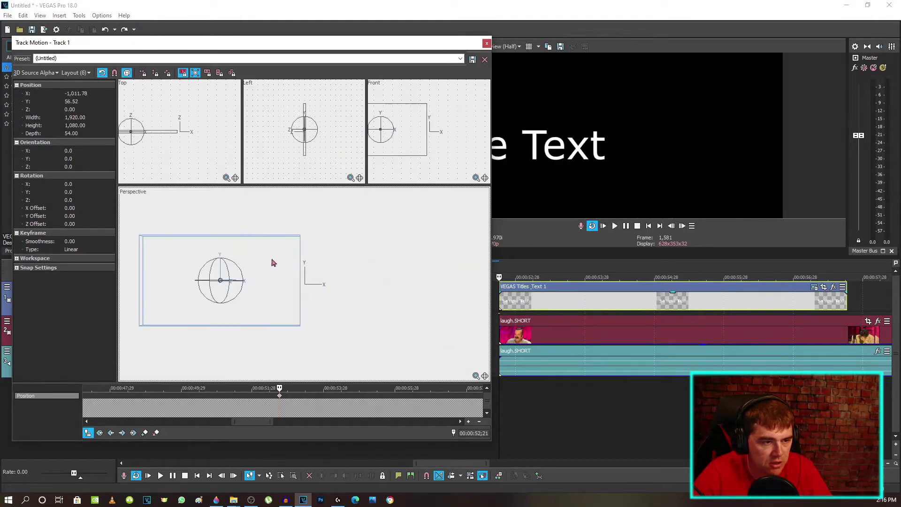
pyautogui.moveTo(274, 263); pyautogui.dragTo(297, 229)
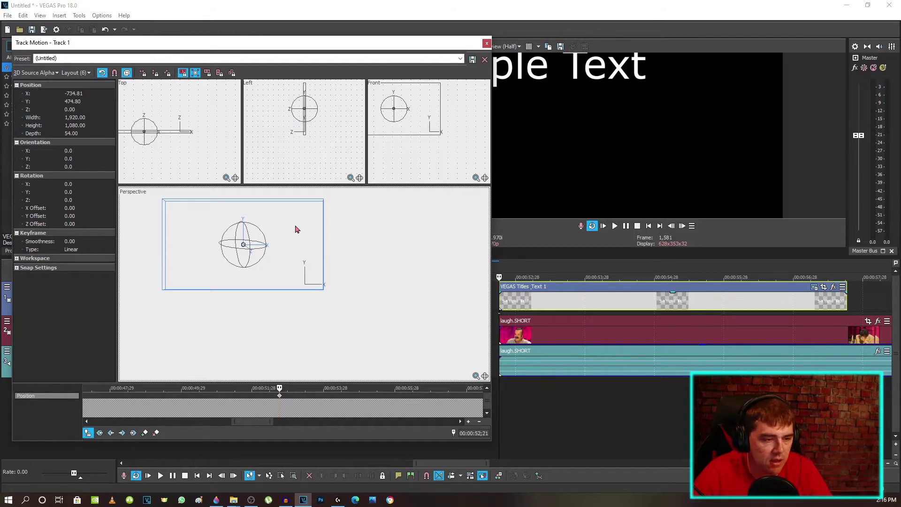
pyautogui.click(615, 225)
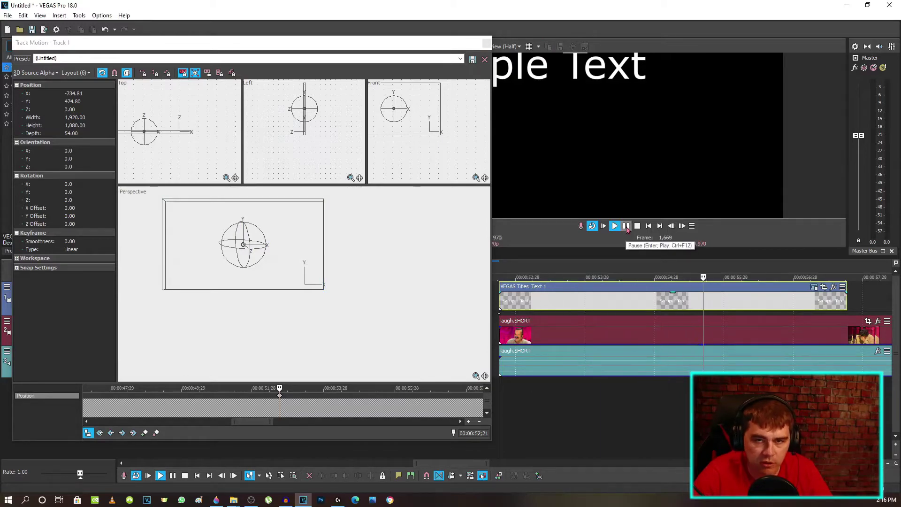
# Step: Keyframe the frame at X 1,023.08, Y -395.67 at 00:00:56;16, then check and play the slide
pyautogui.click(626, 227)
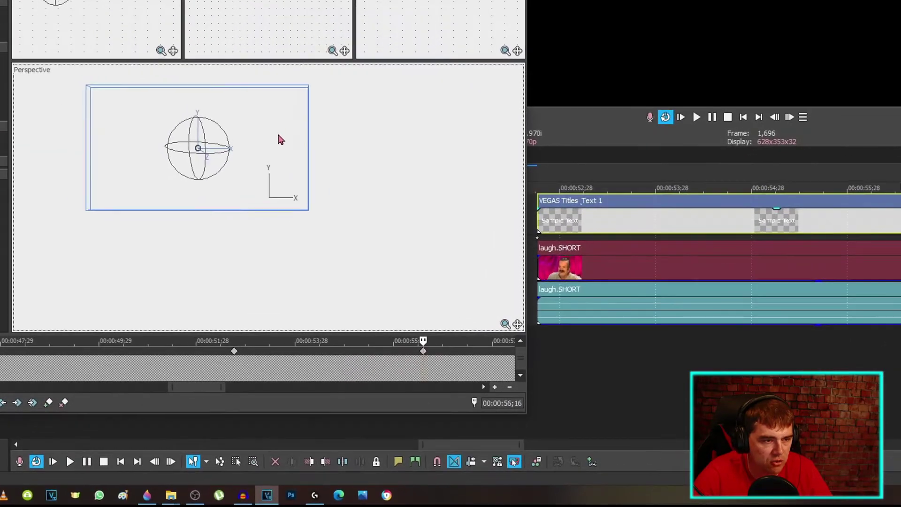
pyautogui.moveTo(280, 139); pyautogui.dragTo(468, 233)
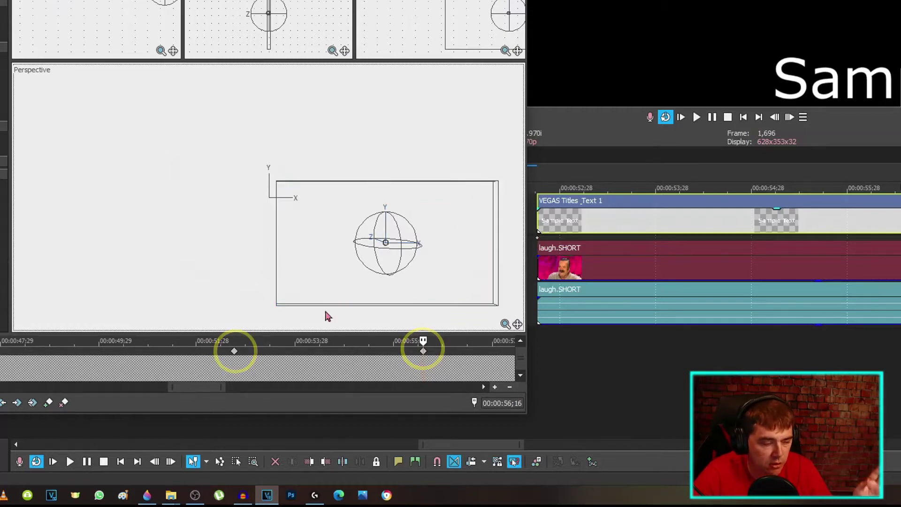
pyautogui.click(235, 352)
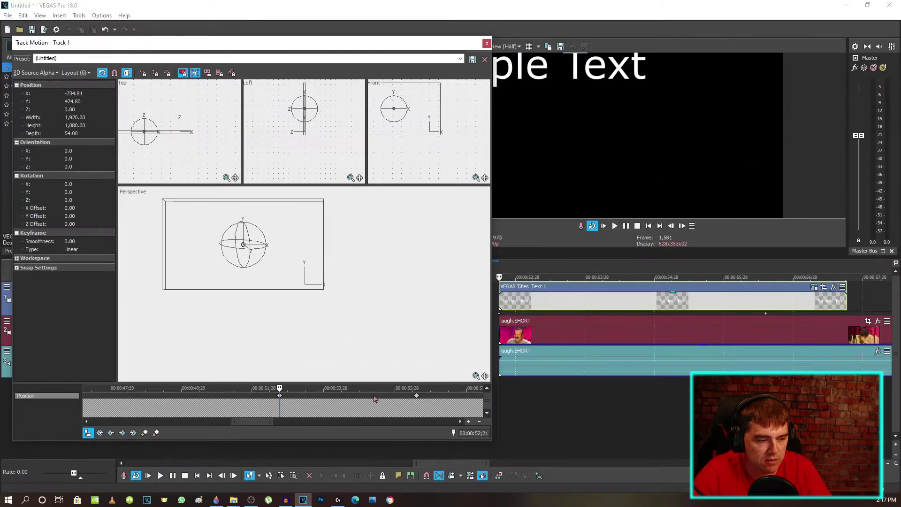
pyautogui.click(417, 397)
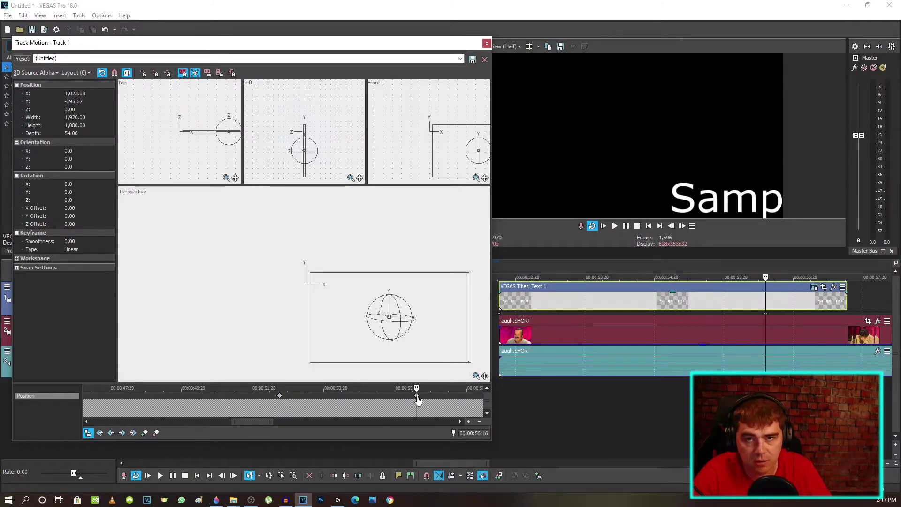
pyautogui.click(279, 398)
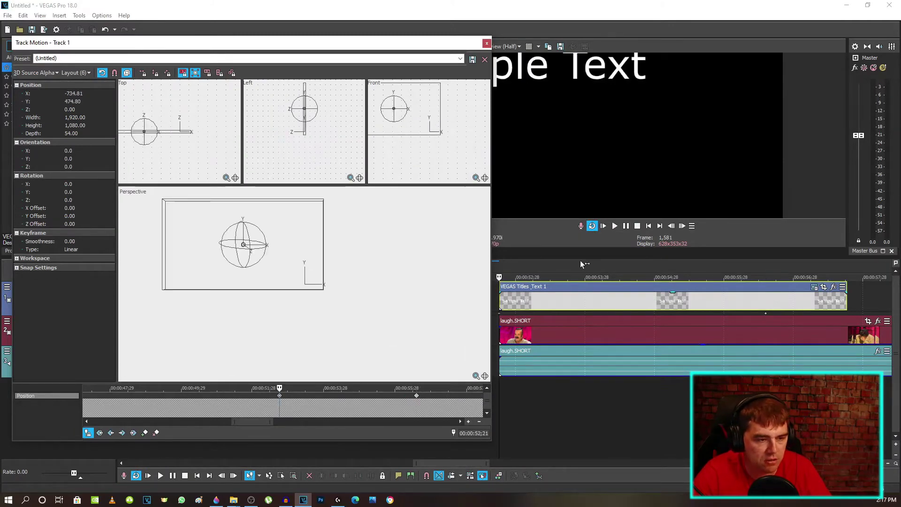
pyautogui.click(615, 226)
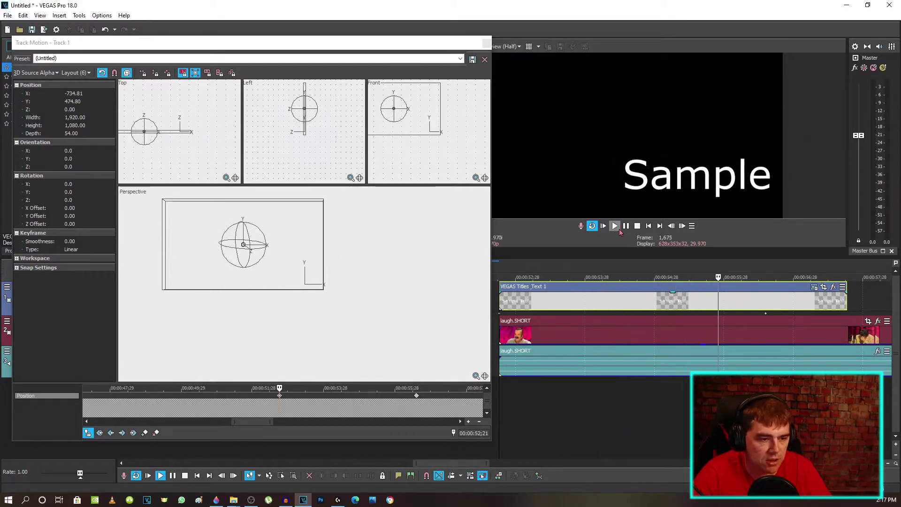
# Step: Undo the last motion change and apply the (Default) preset, restoring X 0, Y 0, Z 0
pyautogui.click(637, 226)
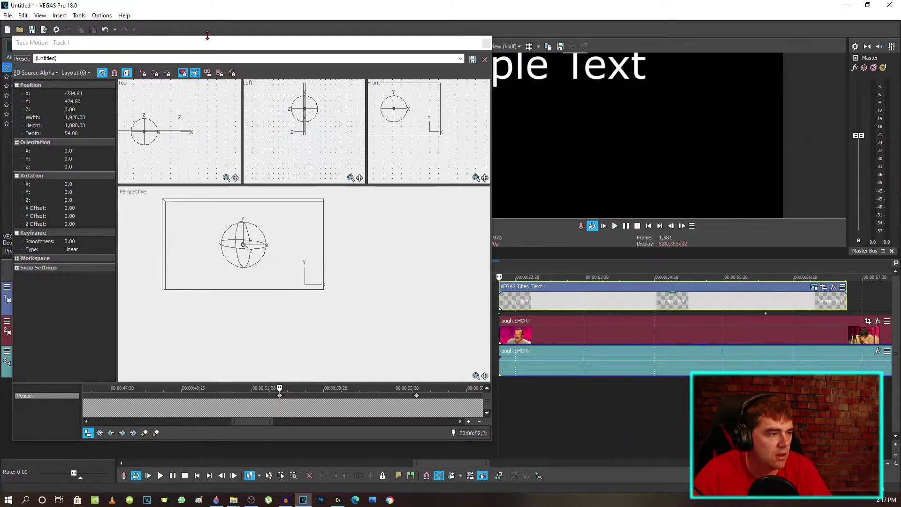
pyautogui.click(105, 31)
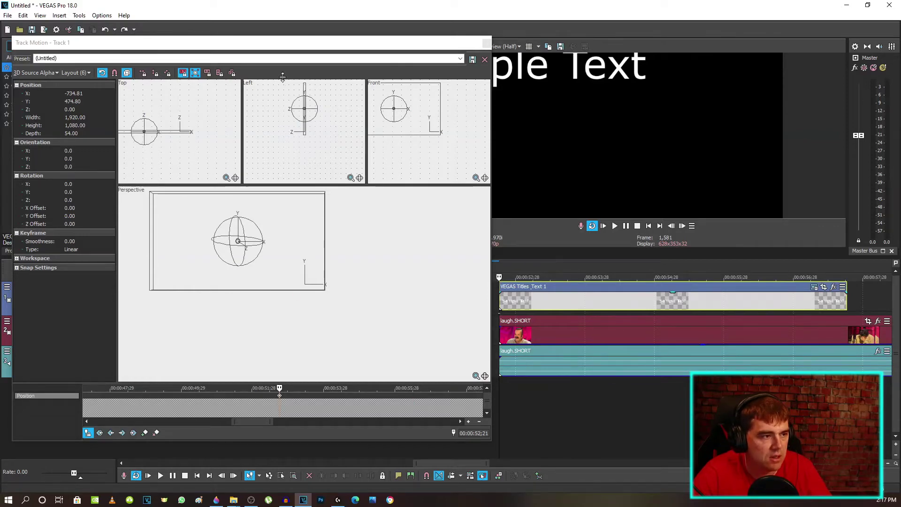
pyautogui.click(460, 58)
pyautogui.click(141, 67)
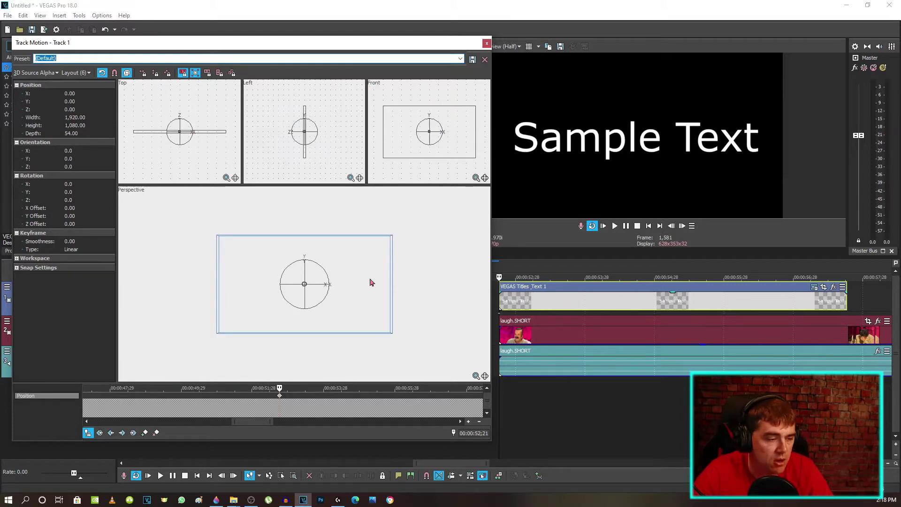
pyautogui.scroll(5, 325, 340)
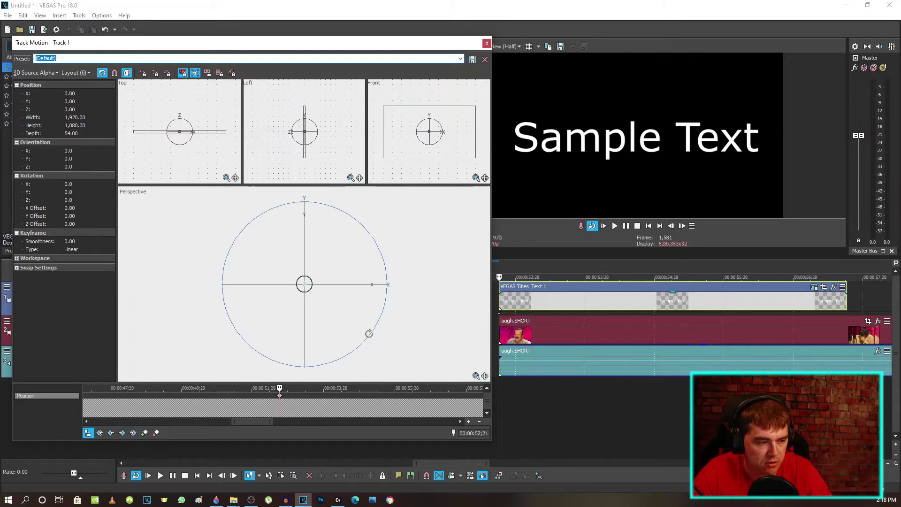
pyautogui.moveTo(369, 334); pyautogui.dragTo(343, 312)
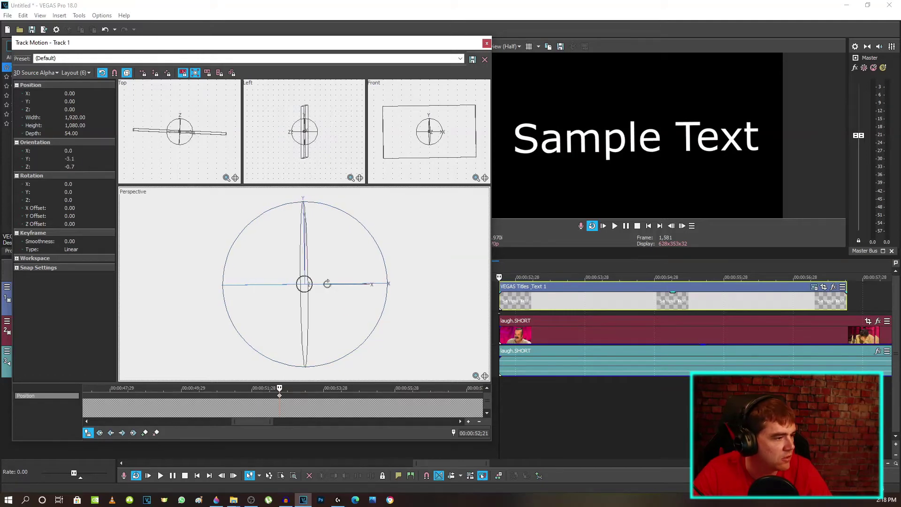
pyautogui.moveTo(332, 283); pyautogui.dragTo(171, 254)
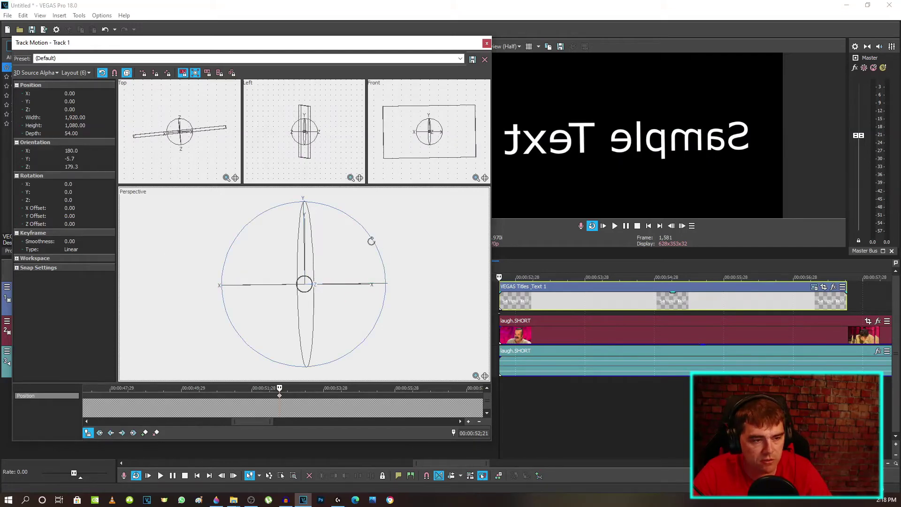
pyautogui.moveTo(371, 241)
pyautogui.mouseDown()
pyautogui.moveTo(396, 275)
pyautogui.moveTo(388, 244)
pyautogui.moveTo(396, 286)
pyautogui.moveTo(388, 257)
pyautogui.moveTo(396, 284)
pyautogui.moveTo(375, 255)
pyautogui.mouseUp()
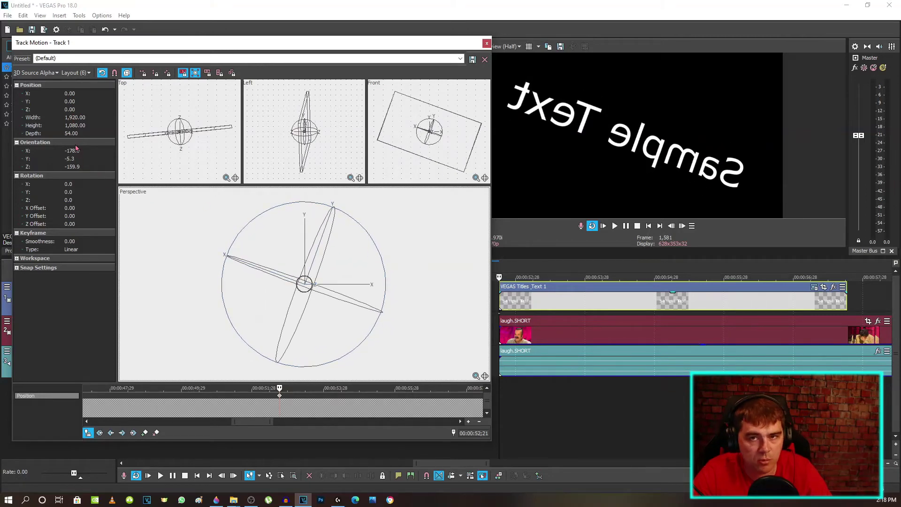
pyautogui.moveTo(382, 259); pyautogui.dragTo(289, 210)
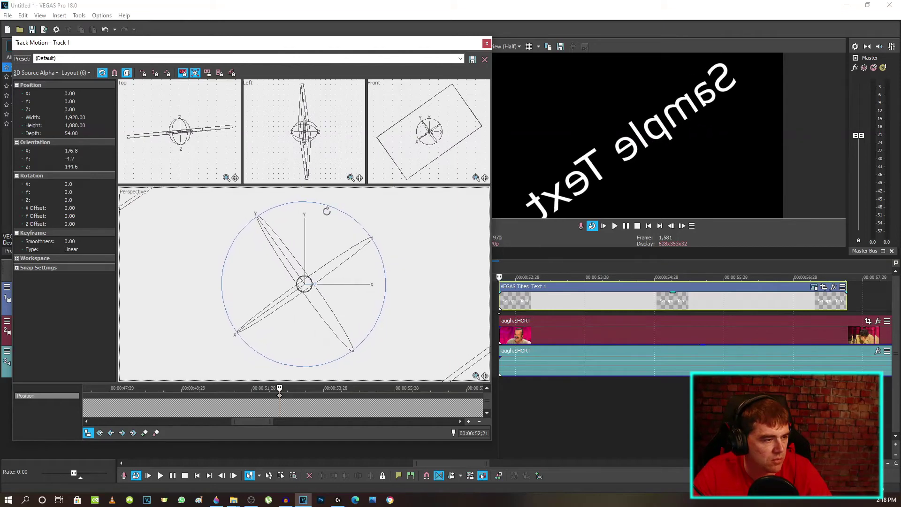
pyautogui.click(77, 151)
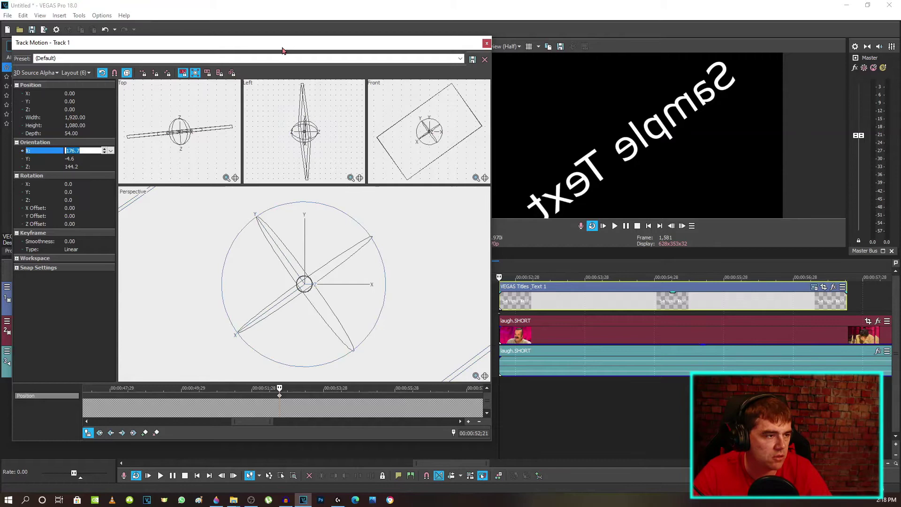
pyautogui.click(105, 30)
pyautogui.click(104, 30)
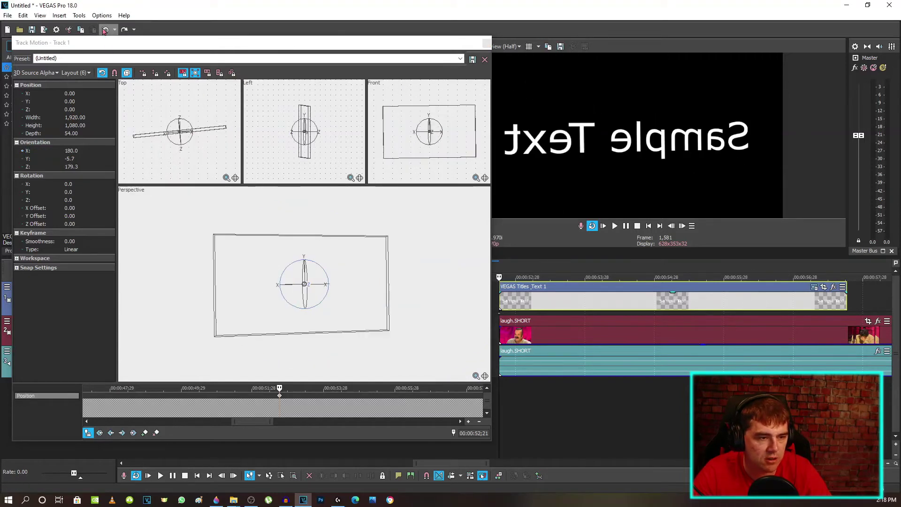
pyautogui.click(105, 30)
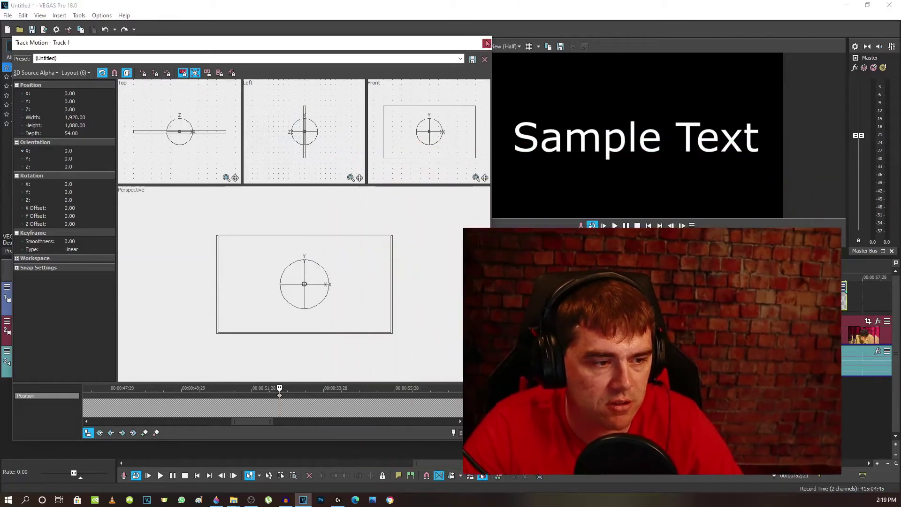
pyautogui.click(568, 304)
# Step: Delete the Sample Text title track and lower the laugh.SHORT clip's opacity
pyautogui.rightClick(38, 290)
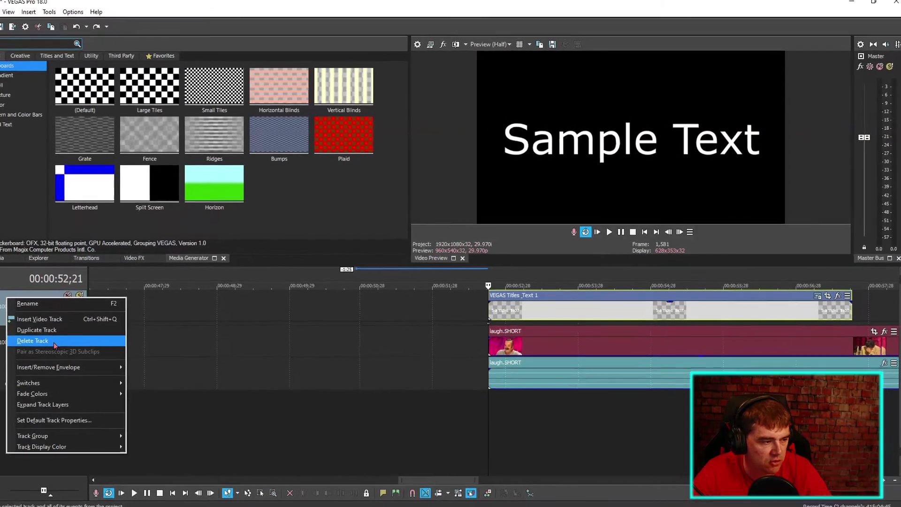
pyautogui.click(55, 345)
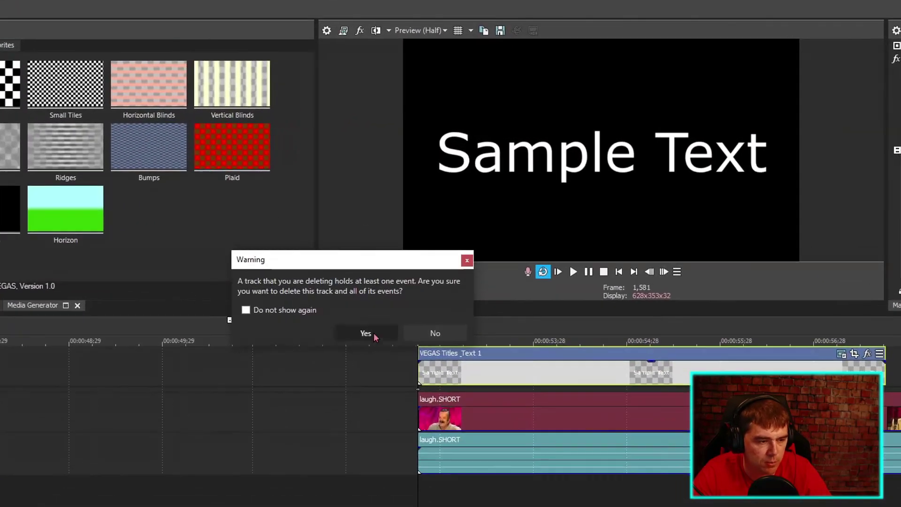
pyautogui.click(446, 288)
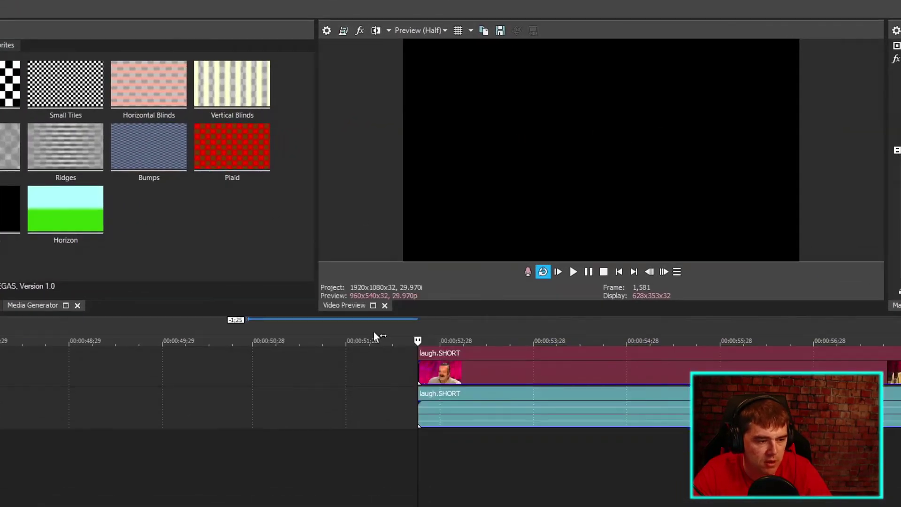
pyautogui.click(418, 371)
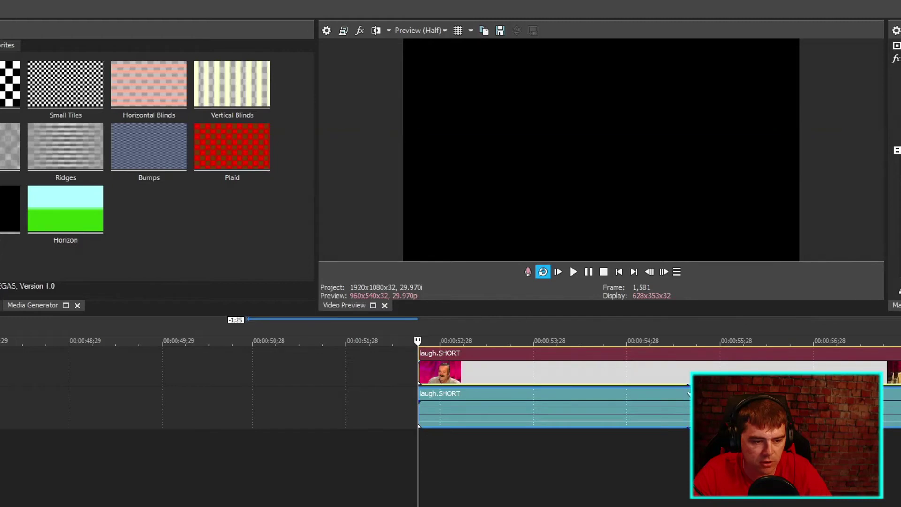
pyautogui.moveTo(688, 354)
pyautogui.mouseDown()
pyautogui.moveTo(688, 381)
pyautogui.moveTo(691, 361)
pyautogui.mouseUp()
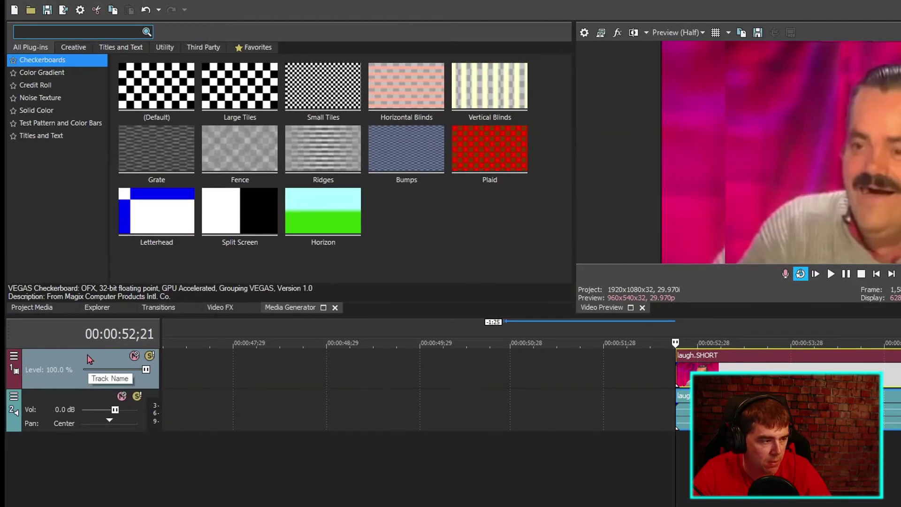
# Step: Open Track Motion for the laugh.SHORT video track and choose 3D Source Alpha
pyautogui.click(14, 357)
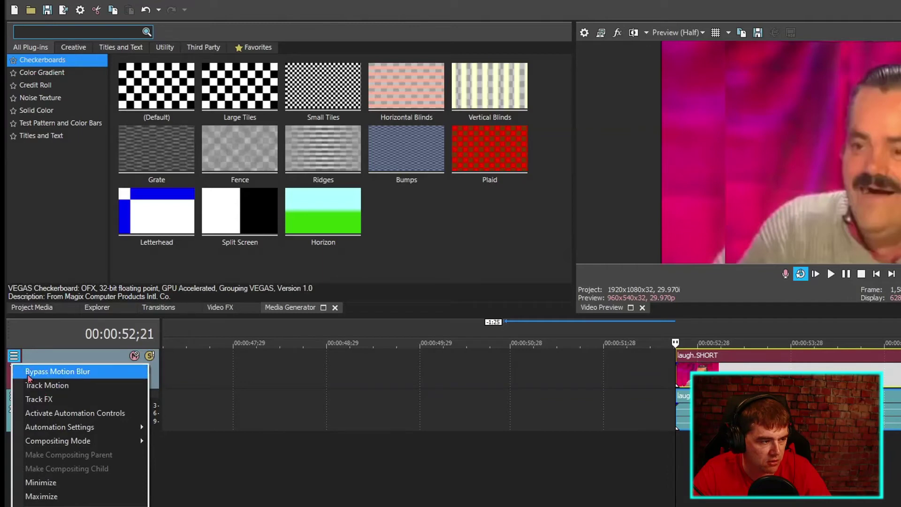
pyautogui.click(37, 387)
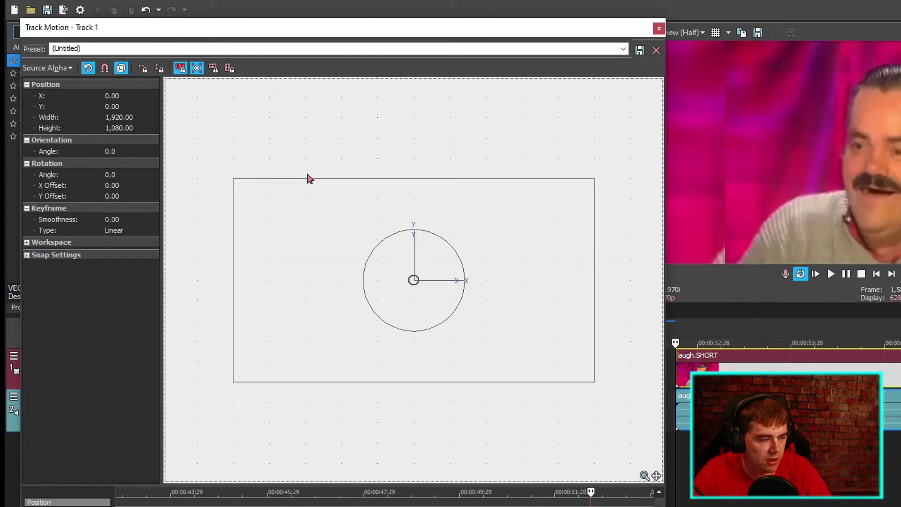
pyautogui.click(66, 68)
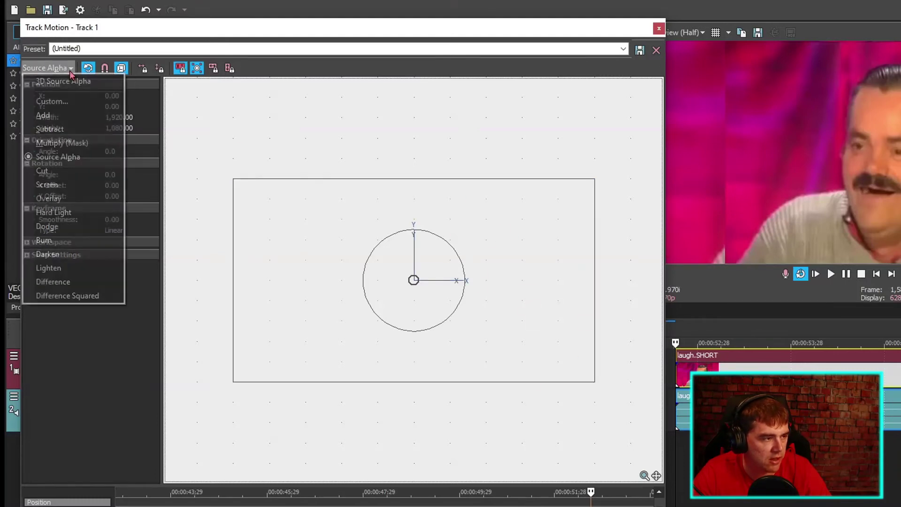
pyautogui.click(37, 82)
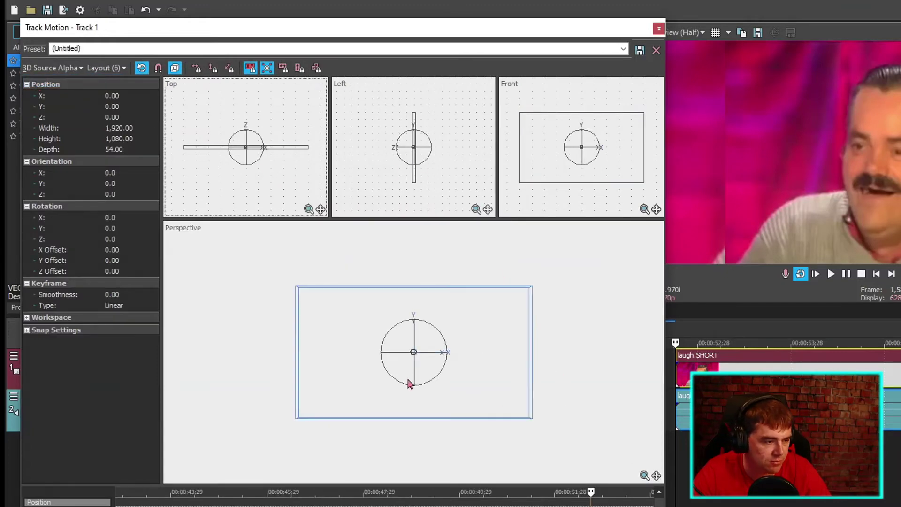
pyautogui.scroll(4, 409, 382)
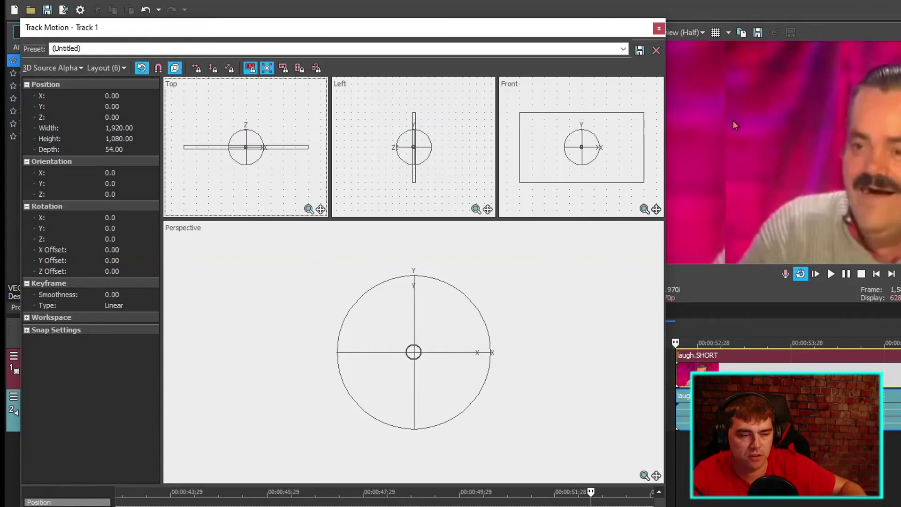
# Step: Close Track Motion, preview a later frame of the laugh clip, then return to its start
pyautogui.scroll(5, 472, 367)
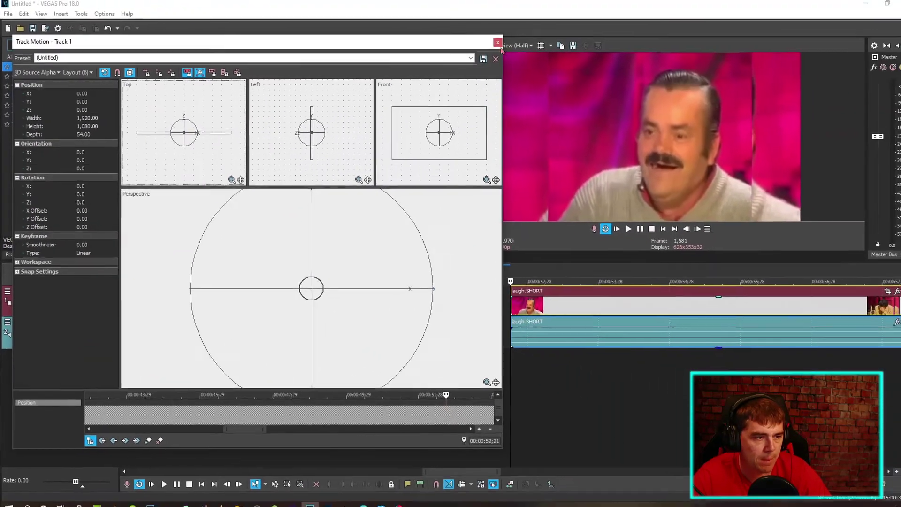
pyautogui.click(527, 40)
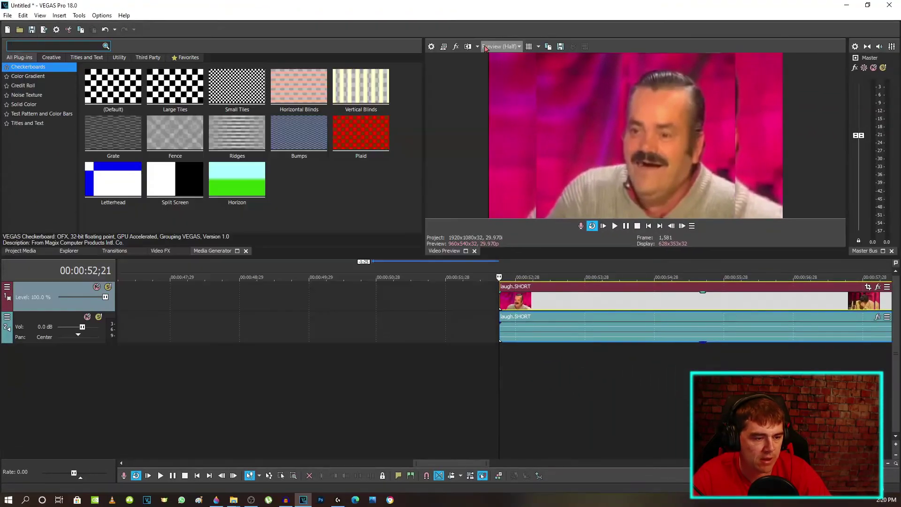
pyautogui.click(740, 301)
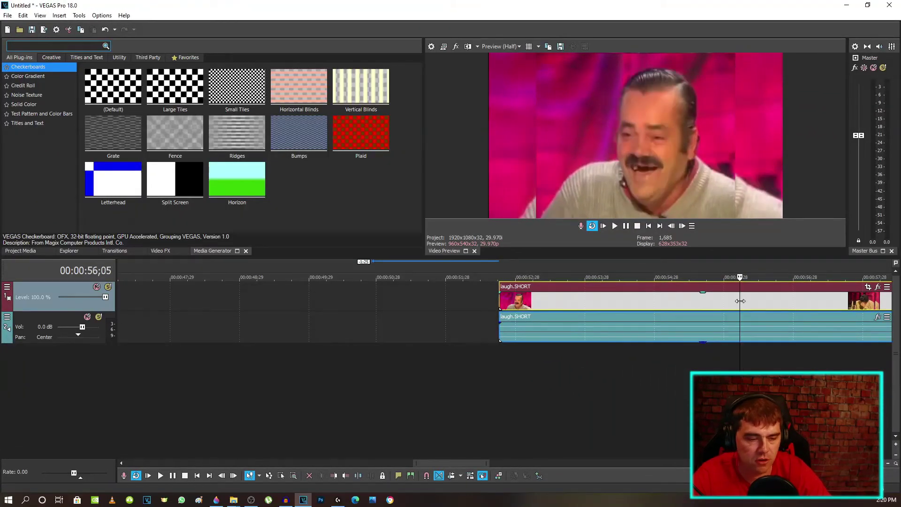
pyautogui.click(498, 300)
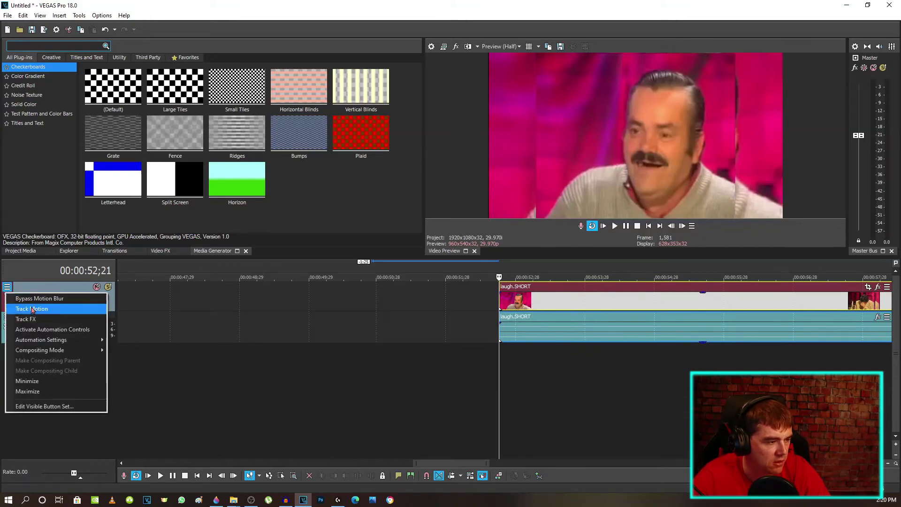
pyautogui.click(32, 310)
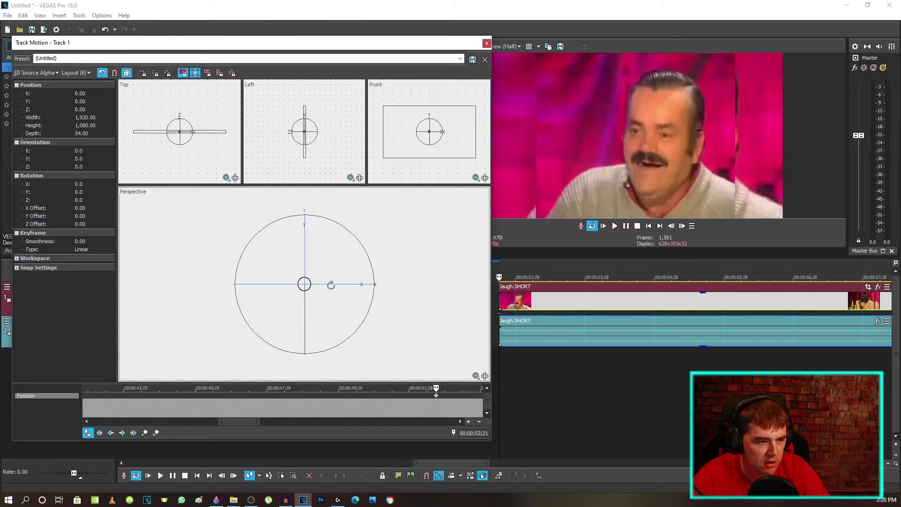
# Step: Rotate the laugh clip to orientation Y 28.0 and skew its bottom-right corner in perspective
pyautogui.moveTo(332, 284); pyautogui.dragTo(353, 266)
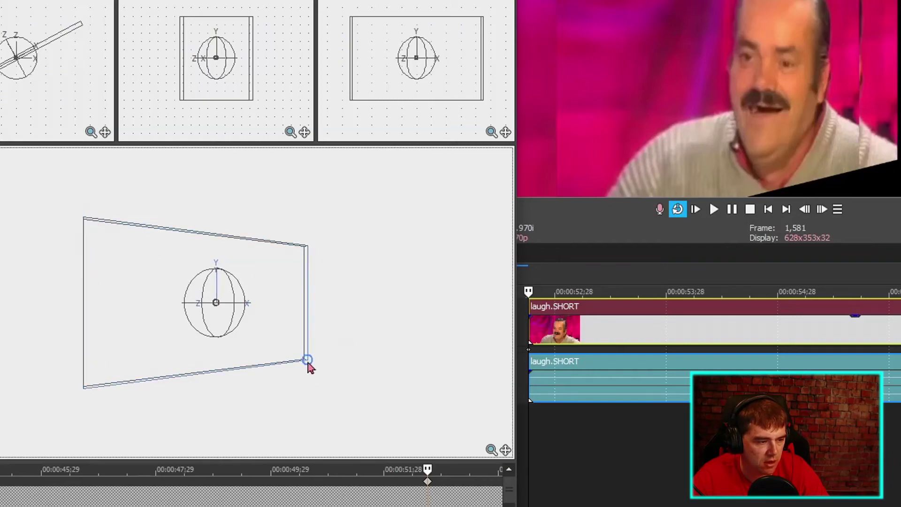
pyautogui.moveTo(310, 367); pyautogui.dragTo(351, 388)
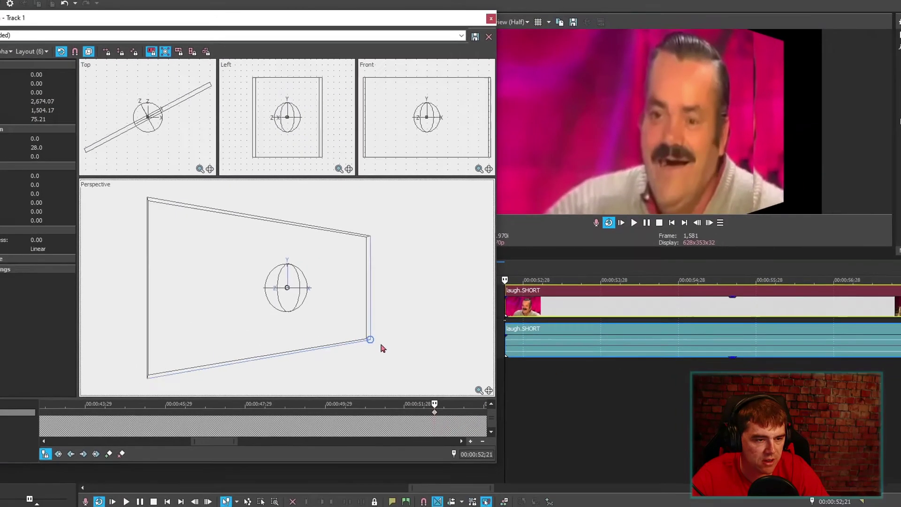
pyautogui.click(491, 18)
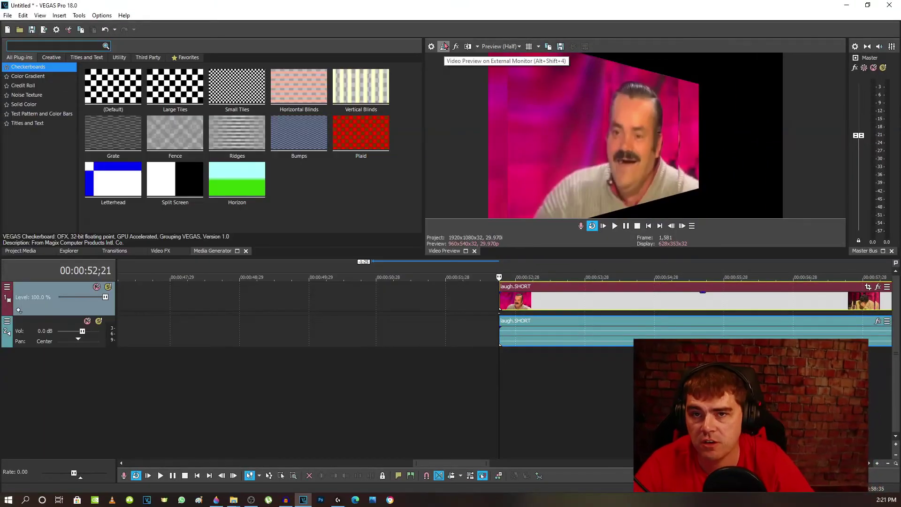